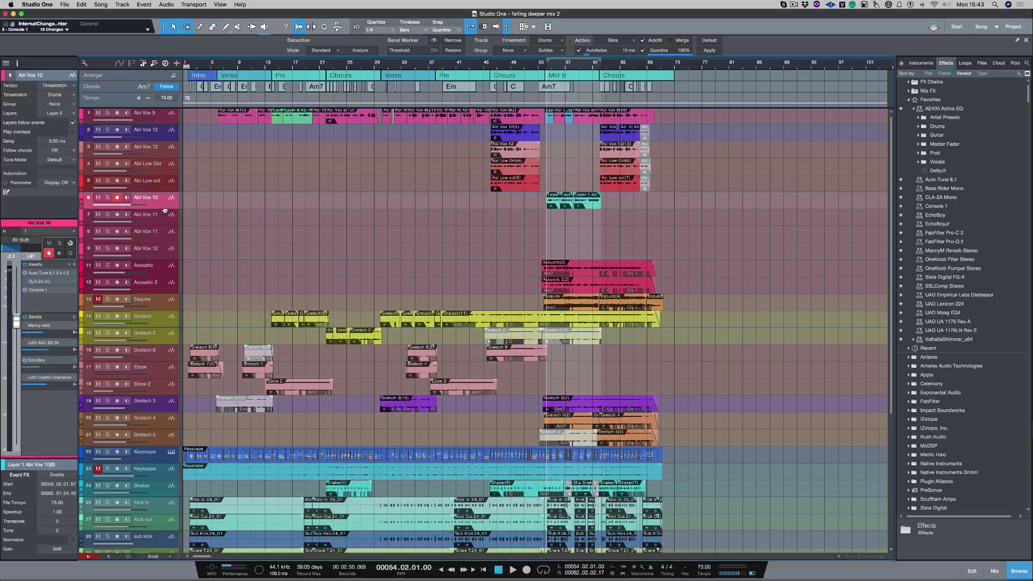
Make the Abi Vox 10 track taller and expand its layers to show Layer 1–4 lanes.
drag(165, 217, 165, 254)
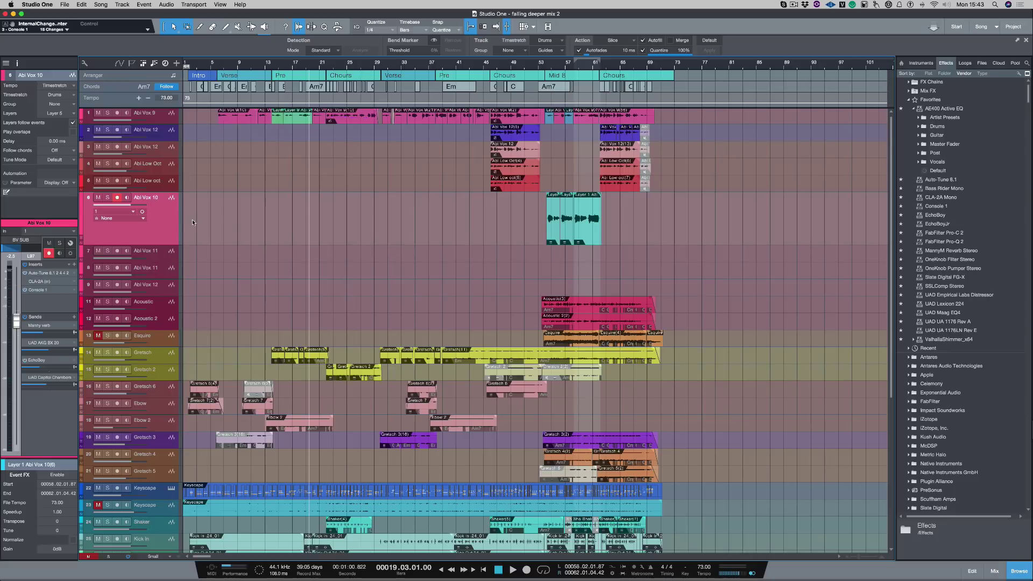
right_click(158, 224)
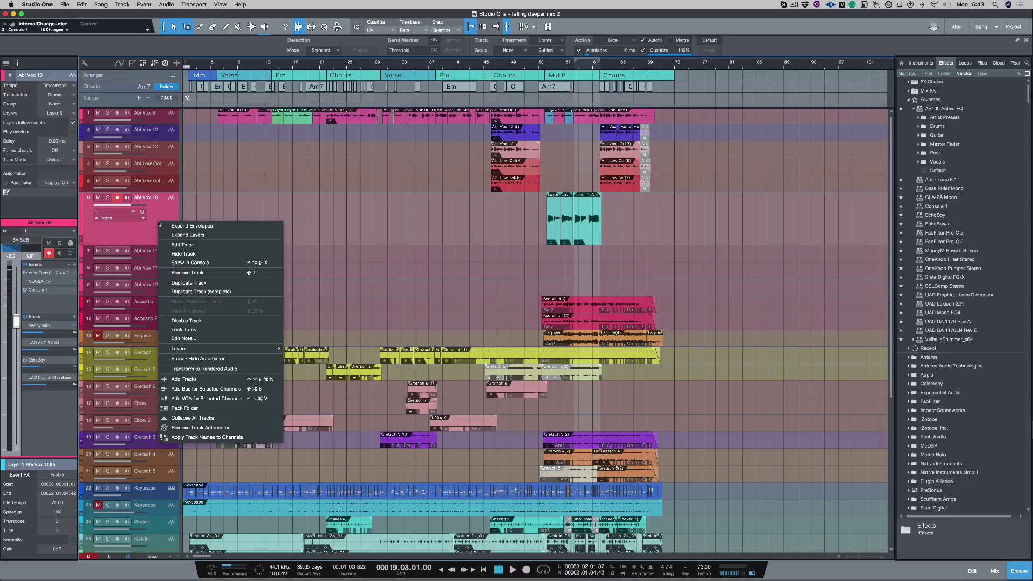
click(189, 235)
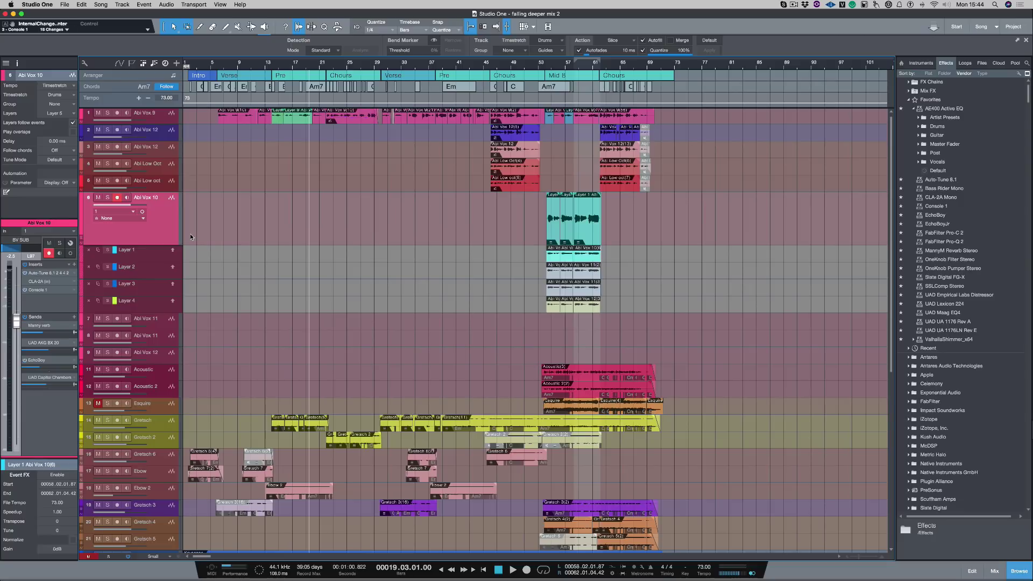
Find Expand Layers in Keyboard Shortcuts by searching 'expand' and assign it the B key.
click(37, 5)
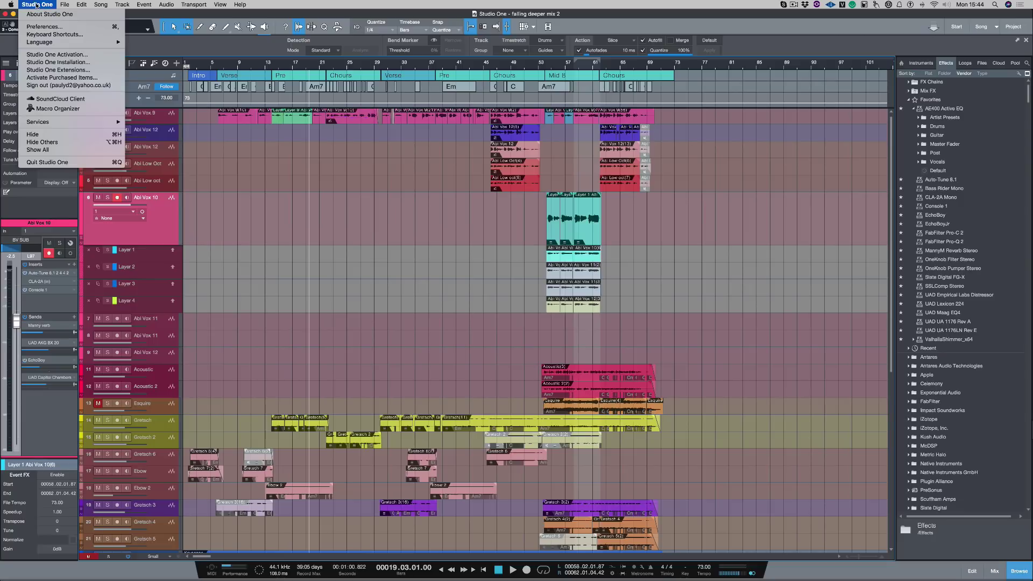
click(47, 35)
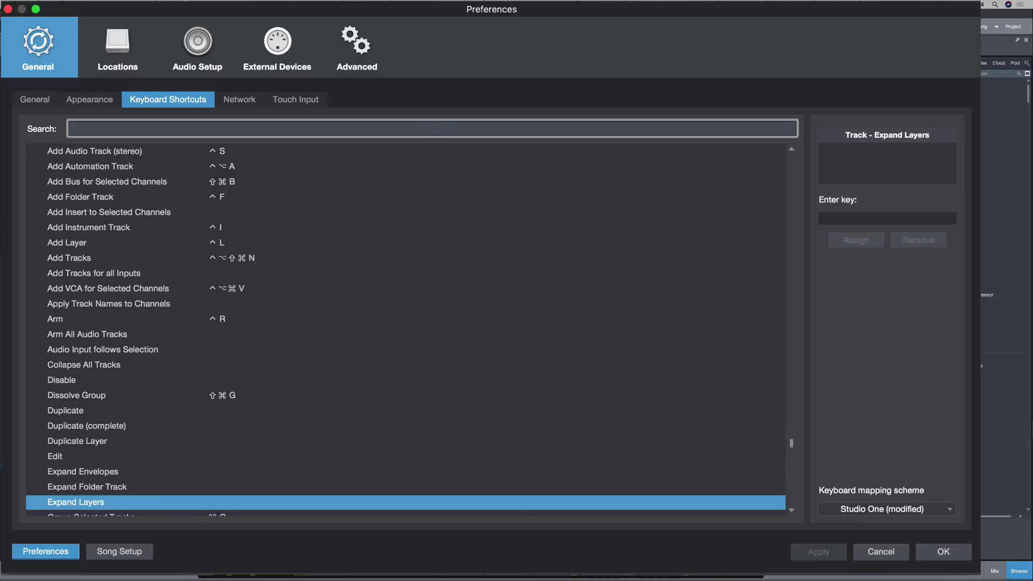
text(expand)
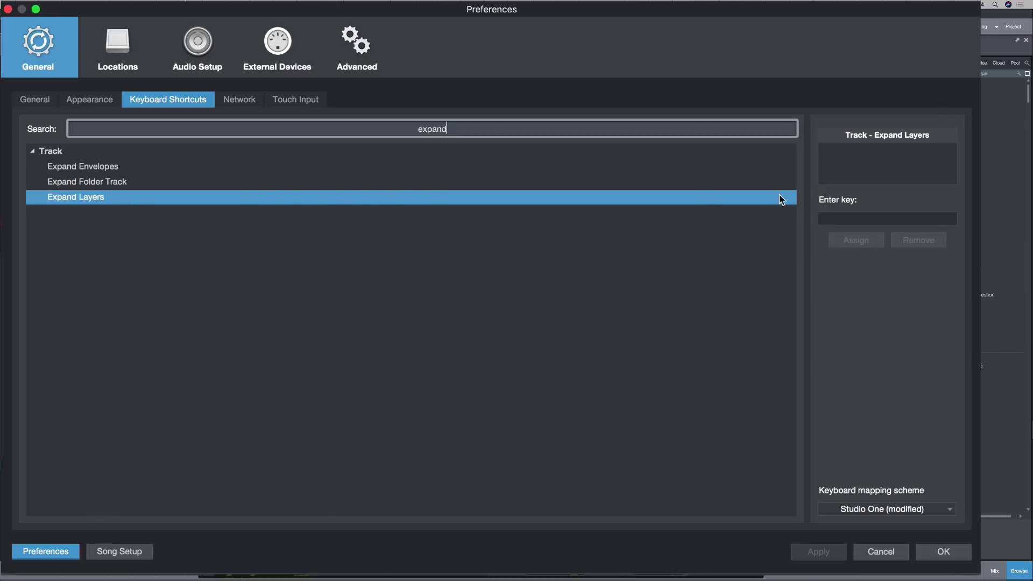
click(906, 223)
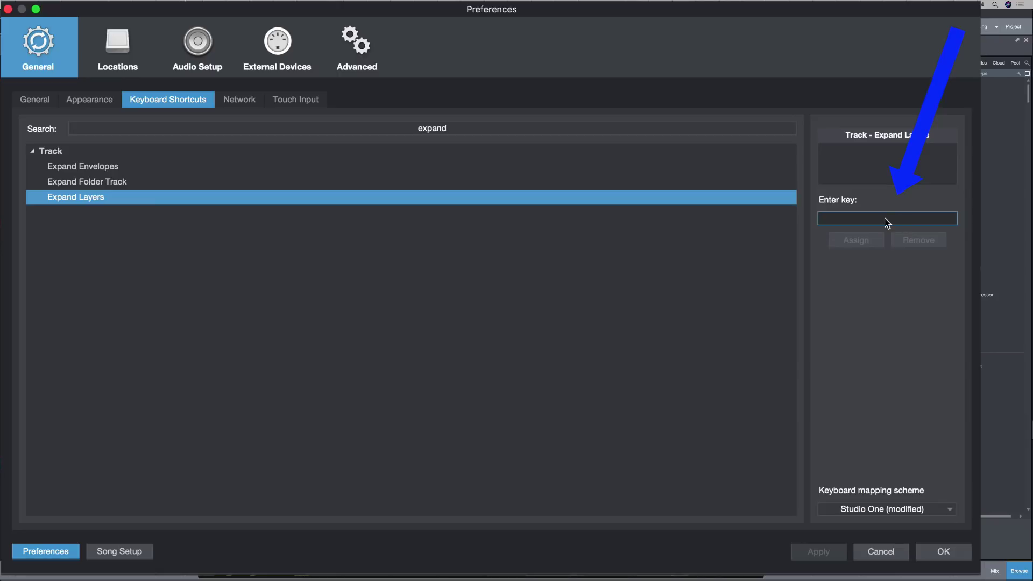
key(b)
click(865, 243)
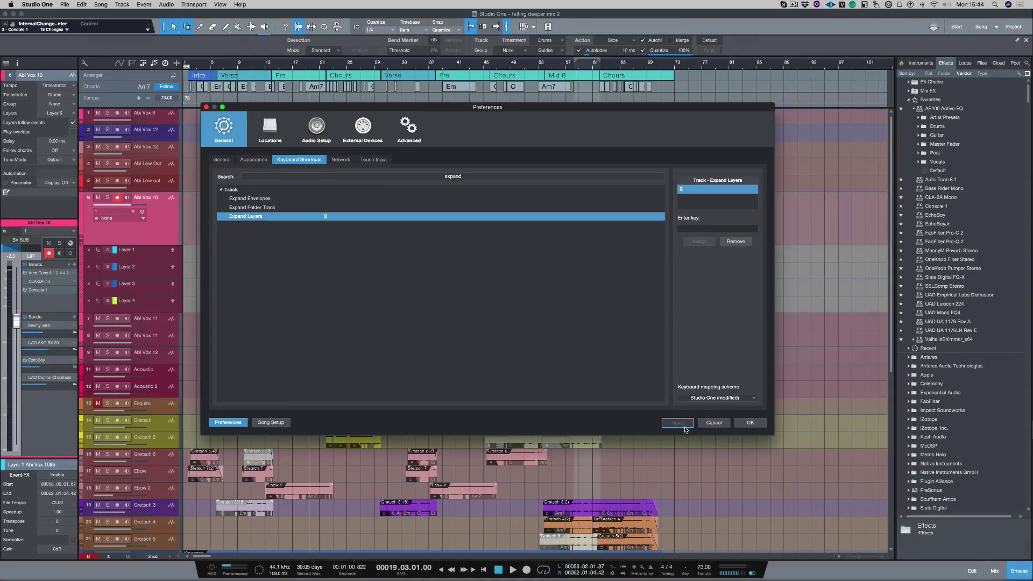
Close preferences, toggle Abi Vox 10's layer lanes with B, and open then close the Scratch Pad.
click(750, 423)
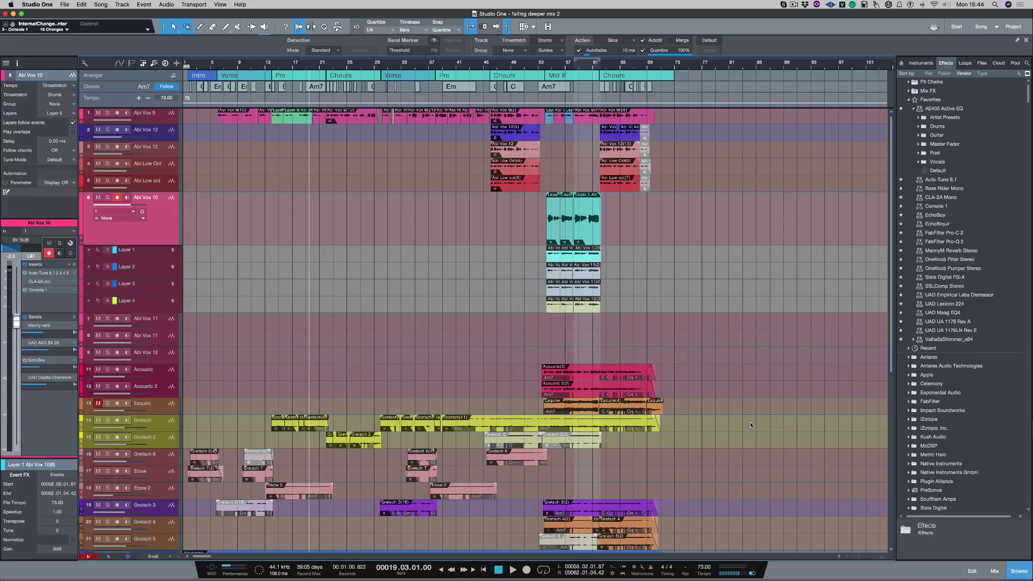
key(b)
key(b)
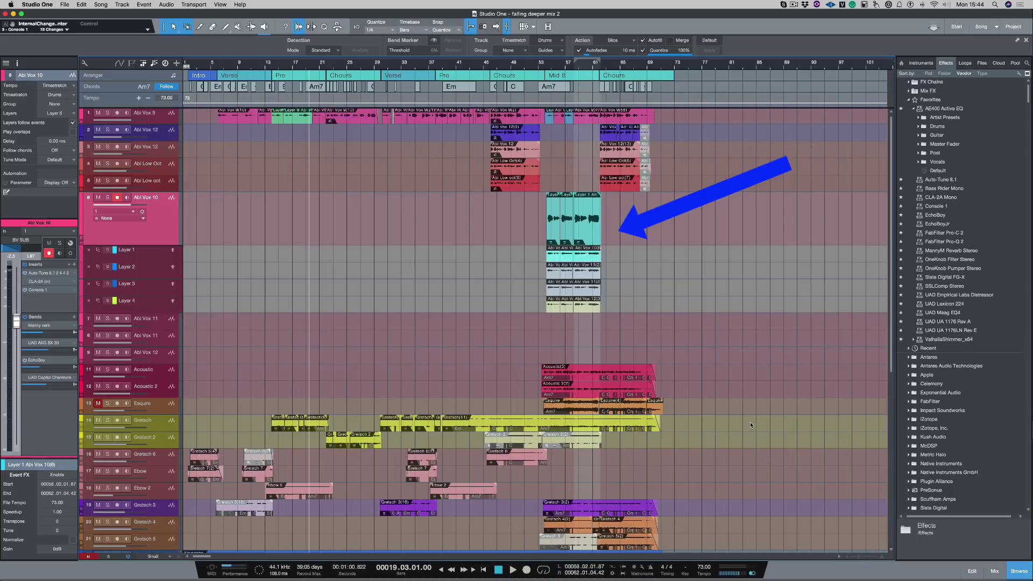
key(b)
key(b)
key(b)
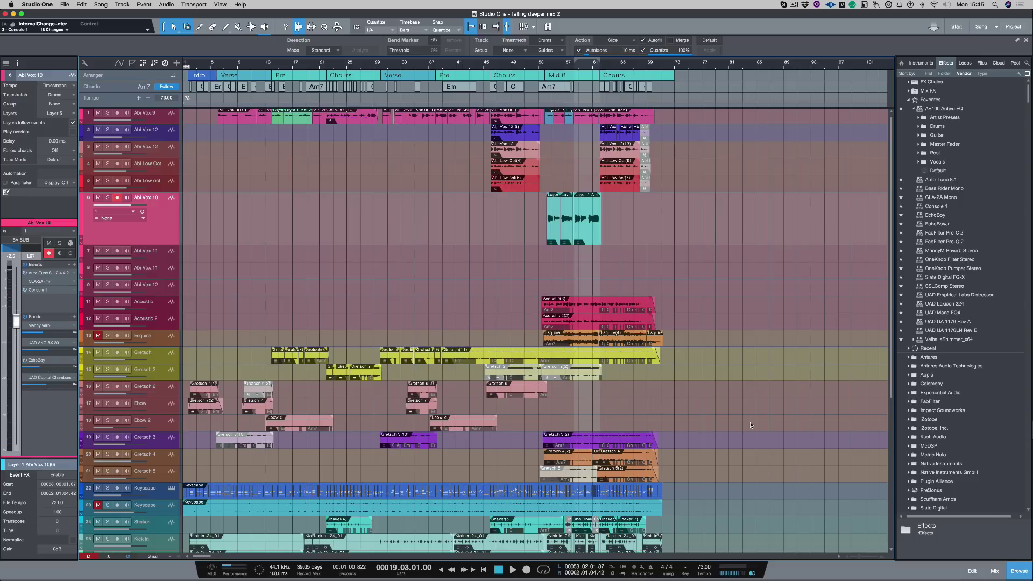
key(alt+shift+s)
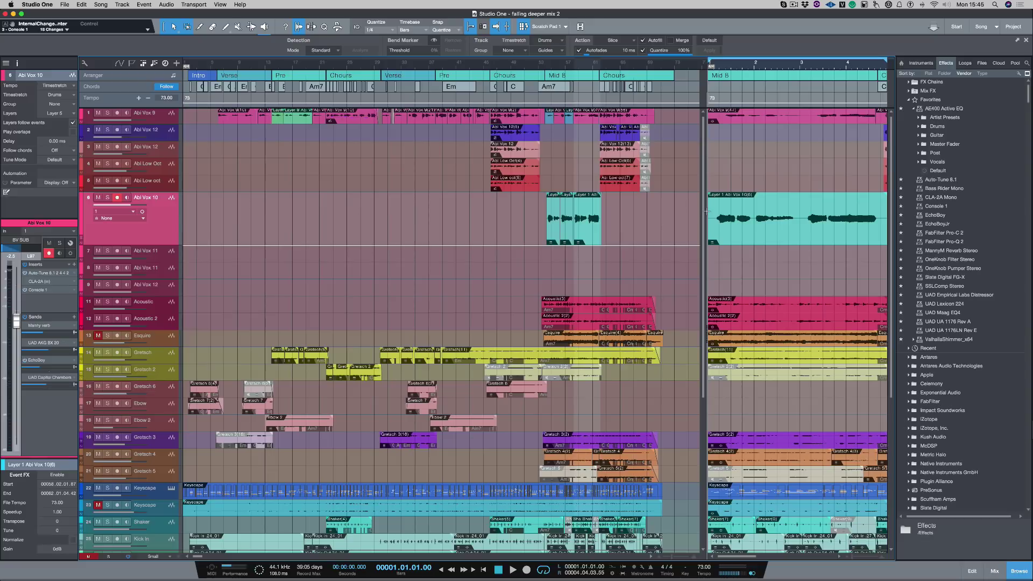
key(alt+shift+s)
Reopen Keyboard Shortcuts and check which command already uses the V key.
click(37, 5)
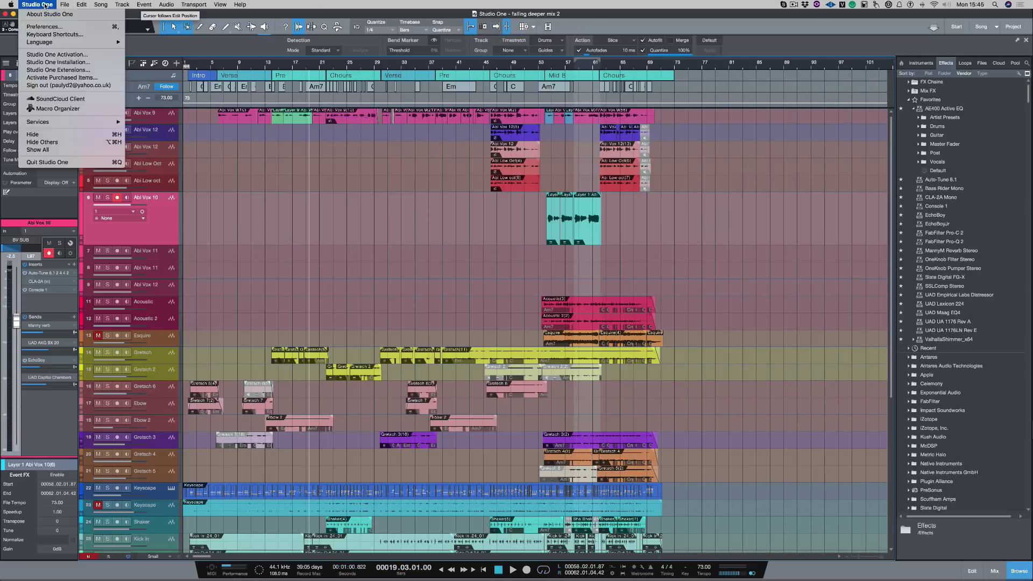
click(55, 34)
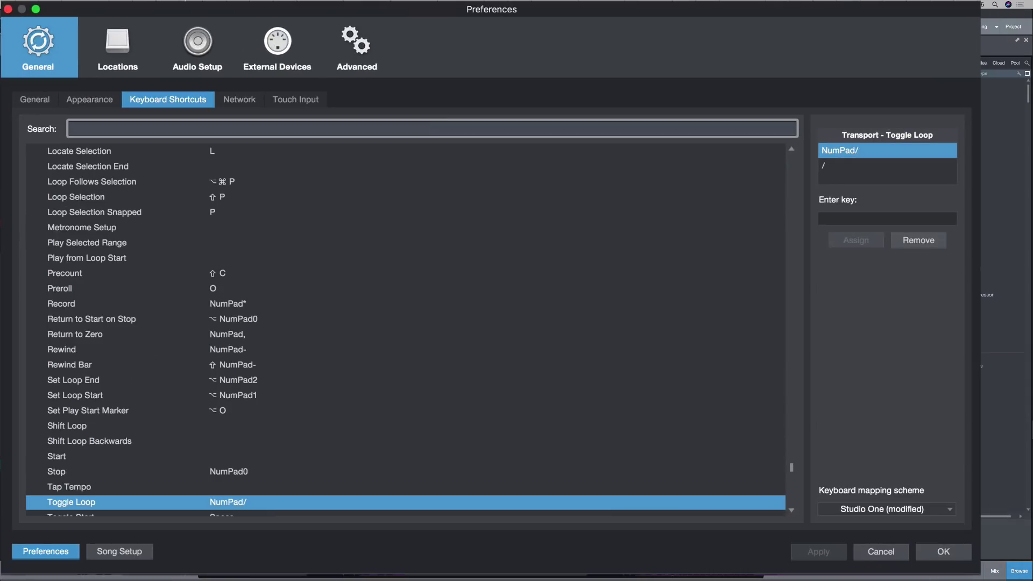
click(432, 128)
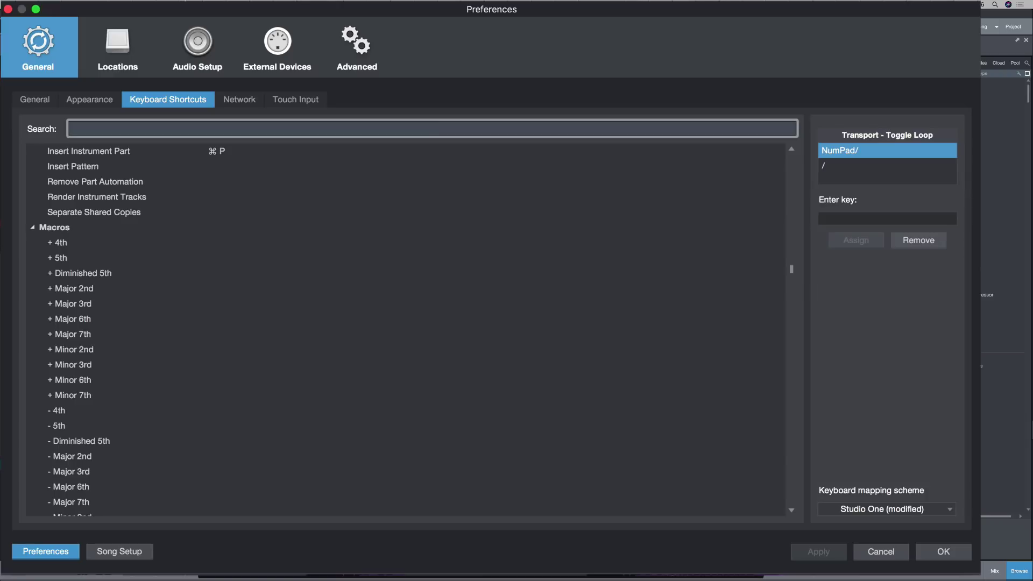
click(852, 224)
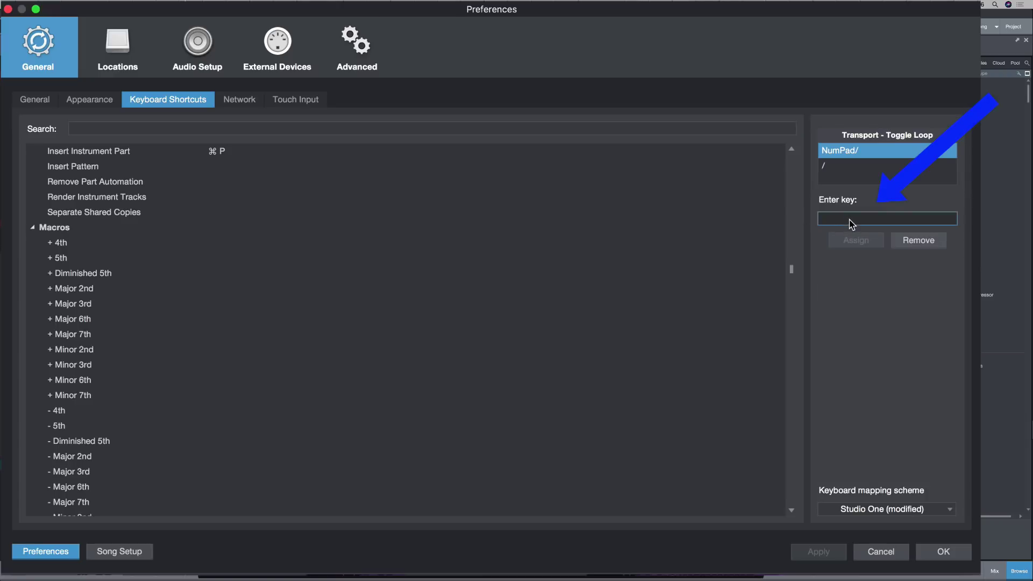
key(v)
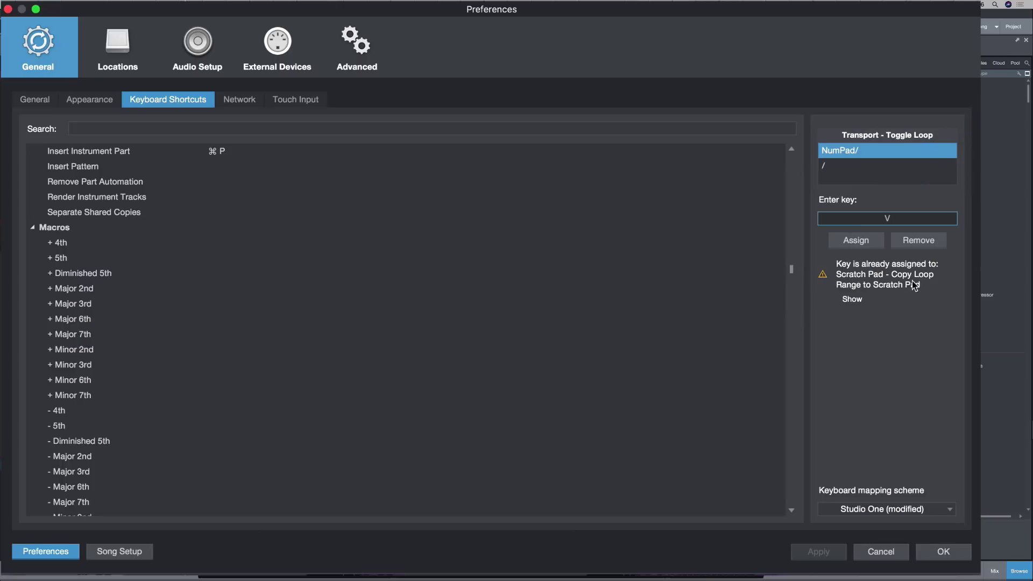
Remove V from Copy Loop Range to Scratch Pad, apply, and close preferences.
click(851, 300)
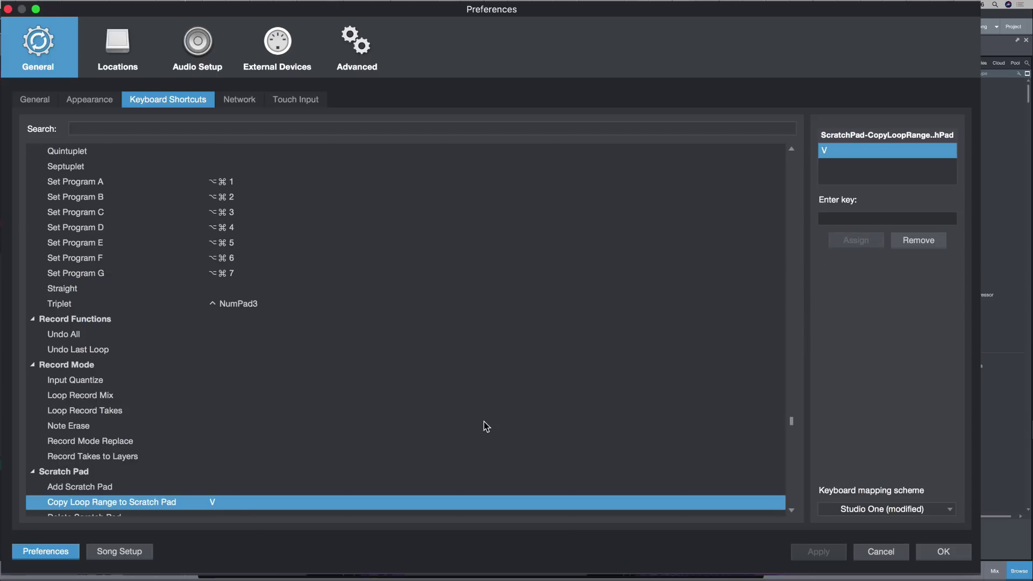
scroll(261, 442, down, 8)
scroll(261, 441, up, 4)
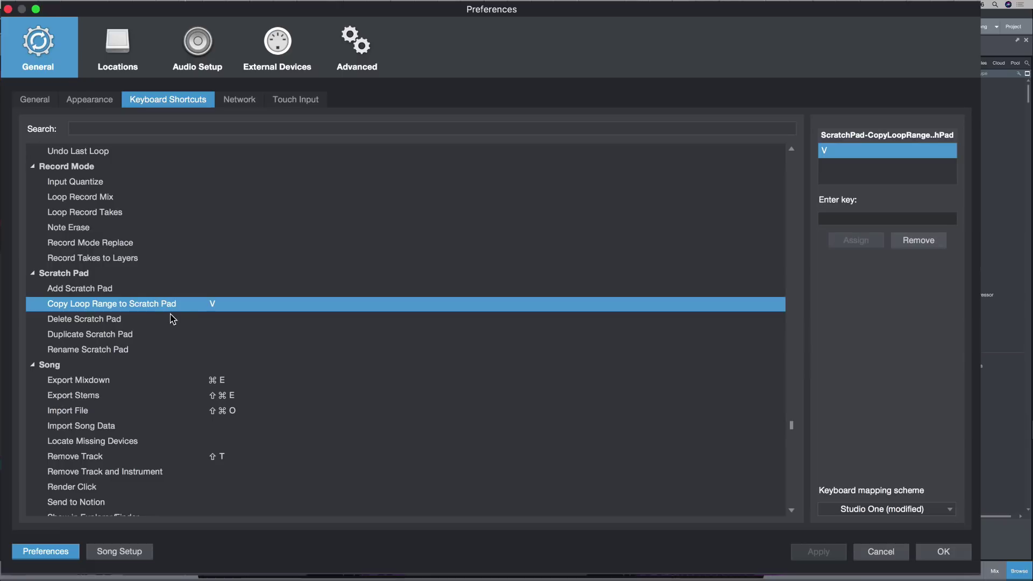
click(920, 240)
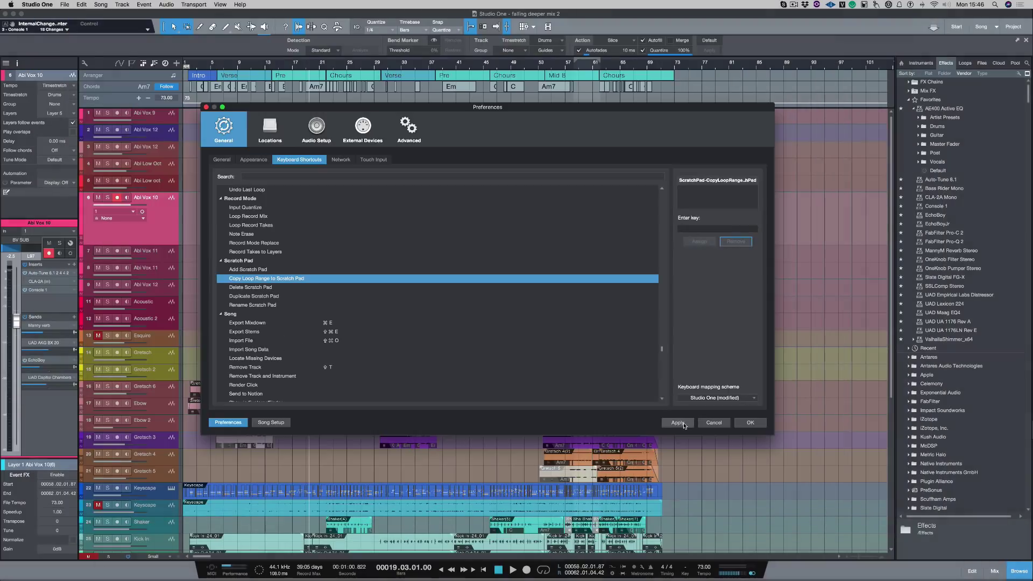
click(679, 423)
click(752, 424)
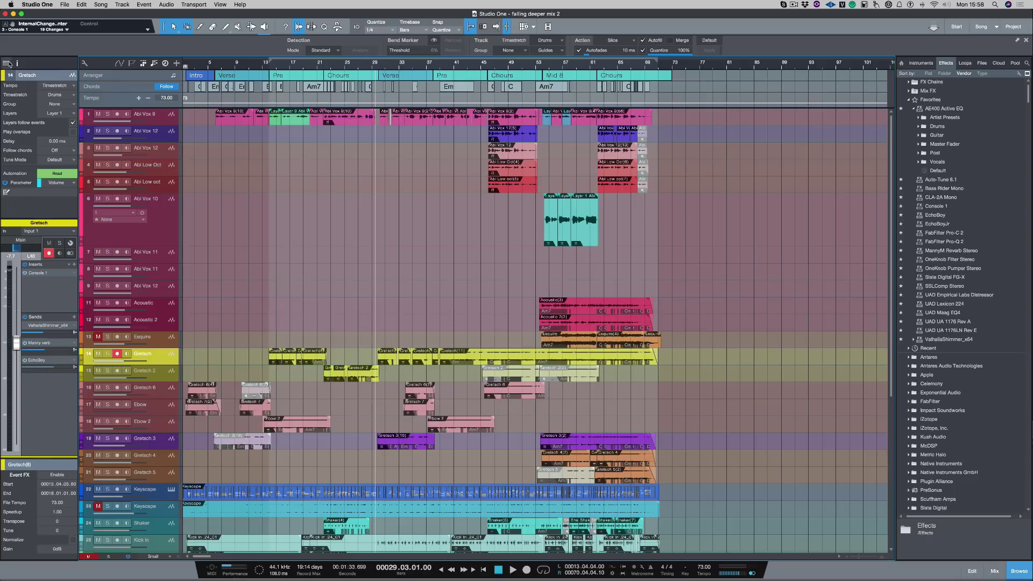
Open the Studio One menu in the menu bar.
click(37, 4)
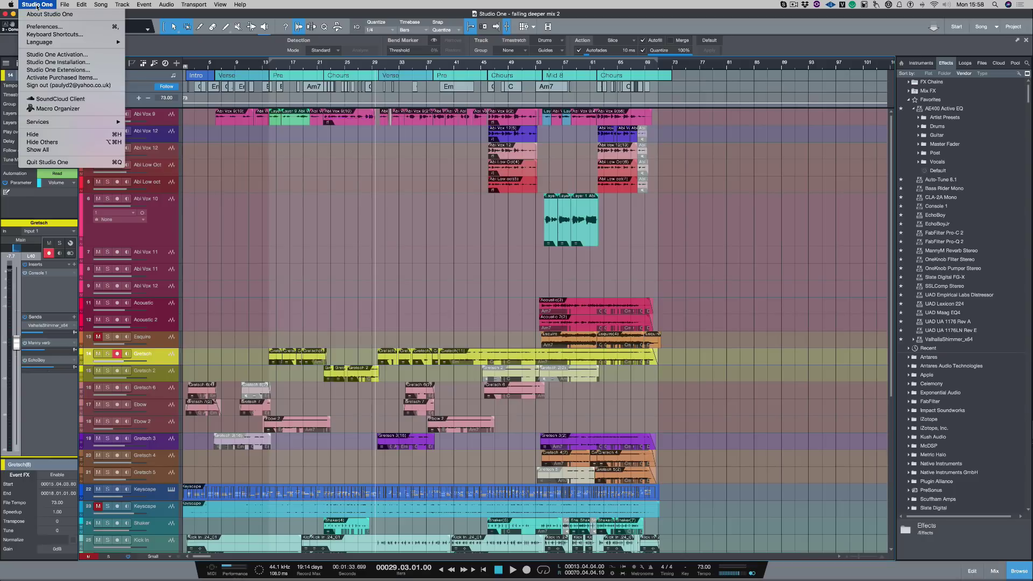
Search shortcuts for 'bounce' and remove both existing Bounce Selection shortcuts.
click(46, 34)
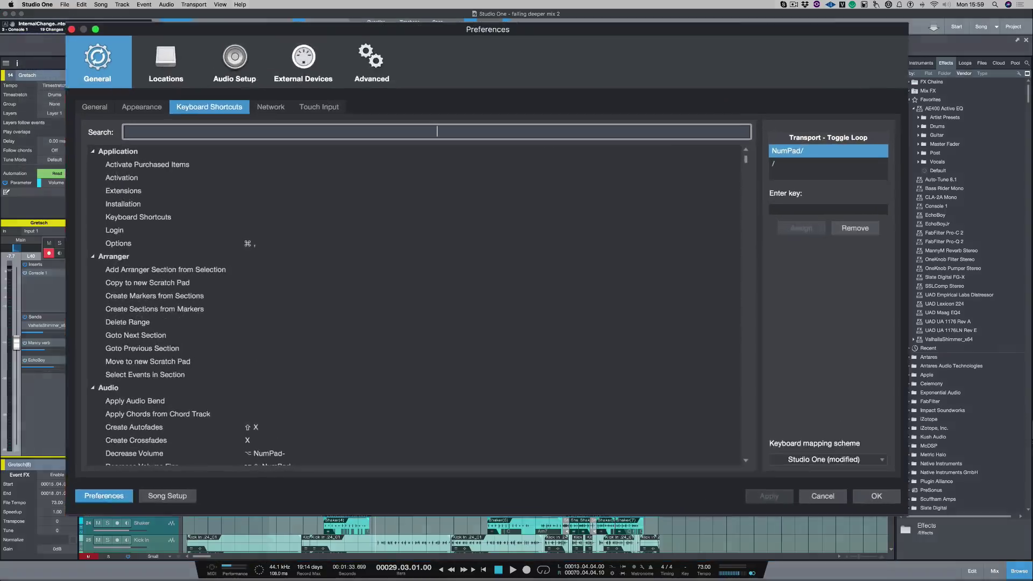
text(bounce)
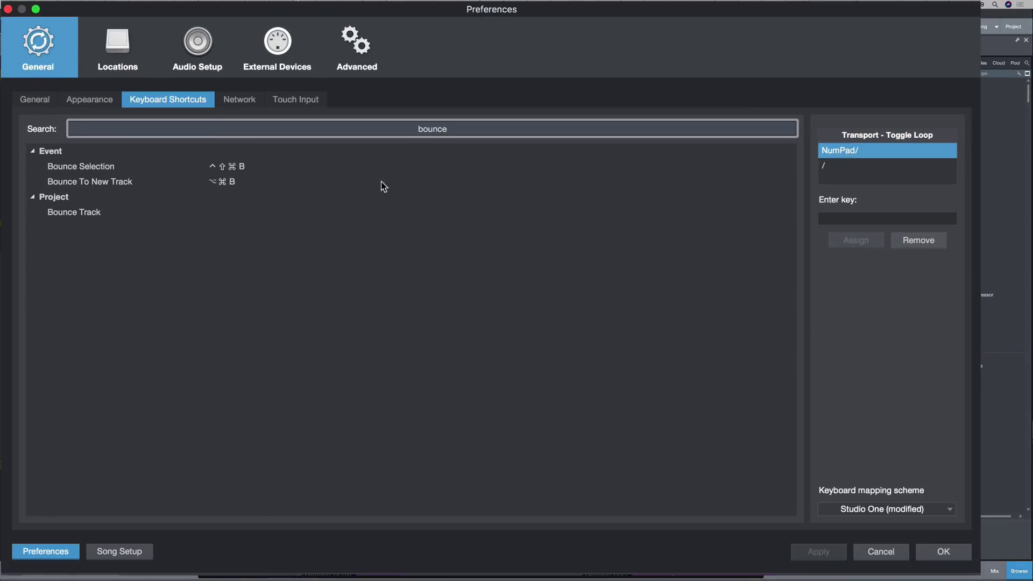
click(244, 167)
click(926, 242)
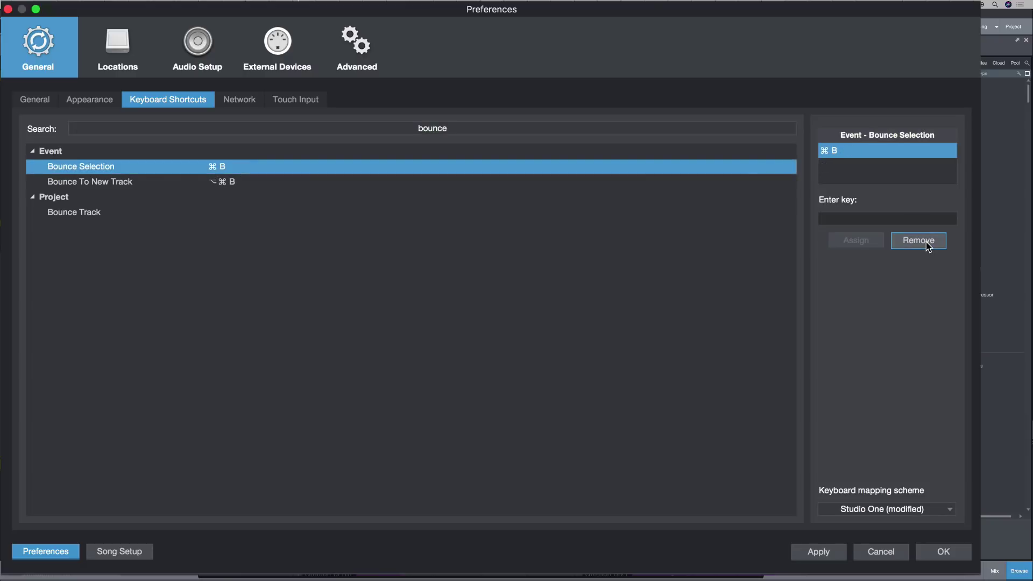
click(926, 241)
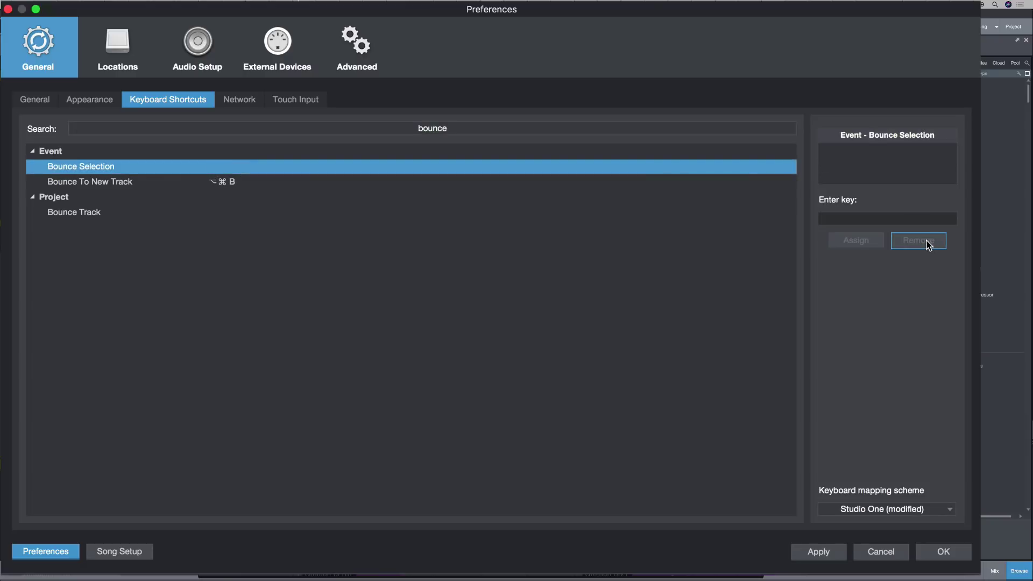
Test candidate keys for conflicts and assign the unused full stop key to Bounce Selection.
click(848, 221)
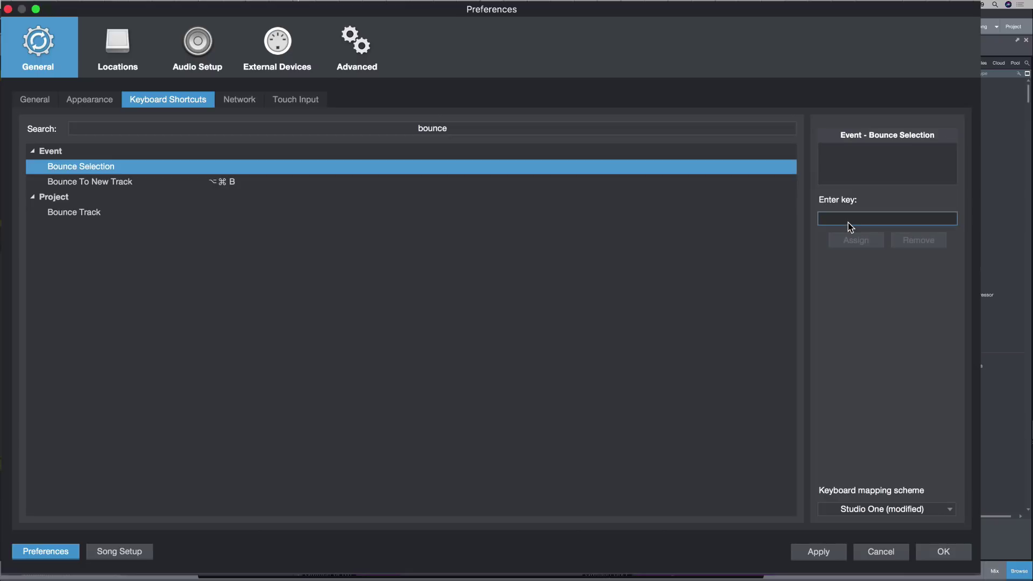
key(q)
key(w)
key(e)
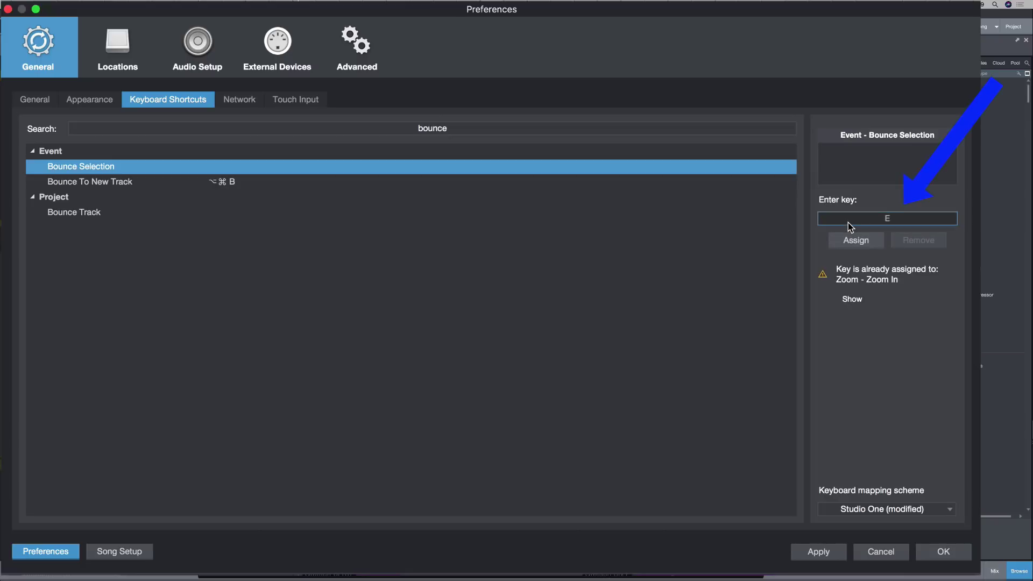
key(r)
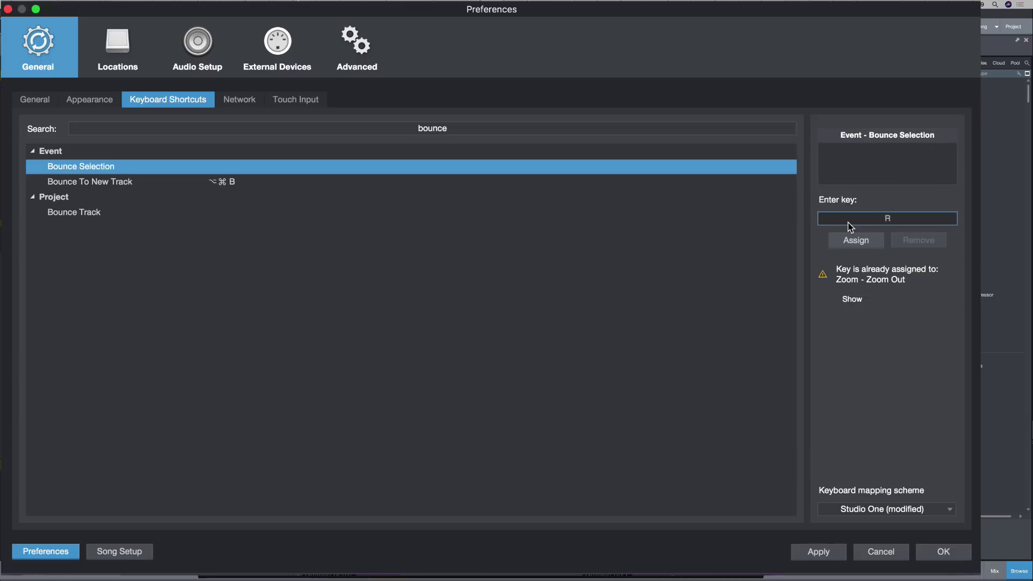
key(y)
key(u)
key(n)
key(f)
key(period)
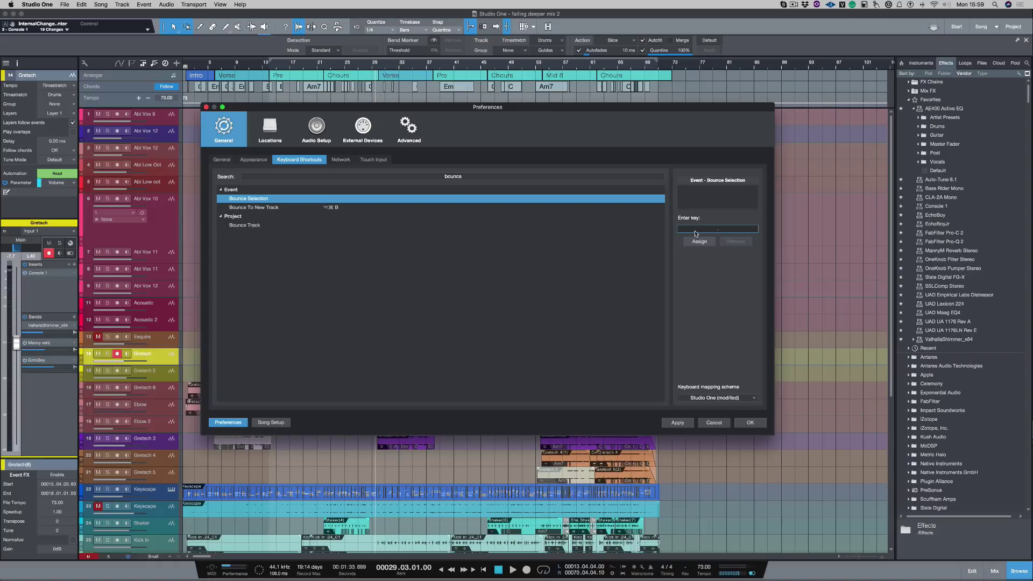
click(699, 241)
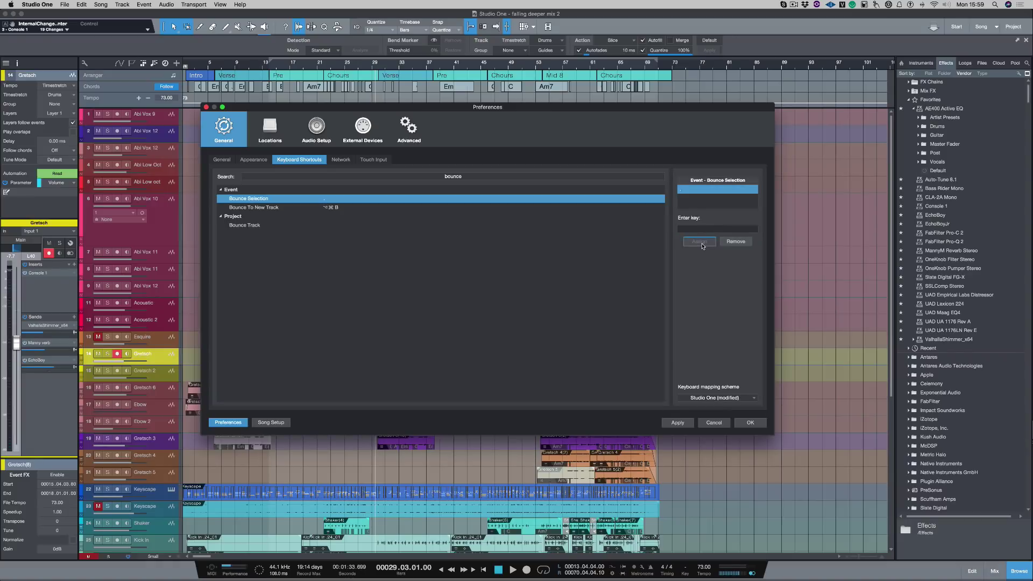
Close preferences, select all Gretsch track events, and bounce them into one with full stop.
click(754, 425)
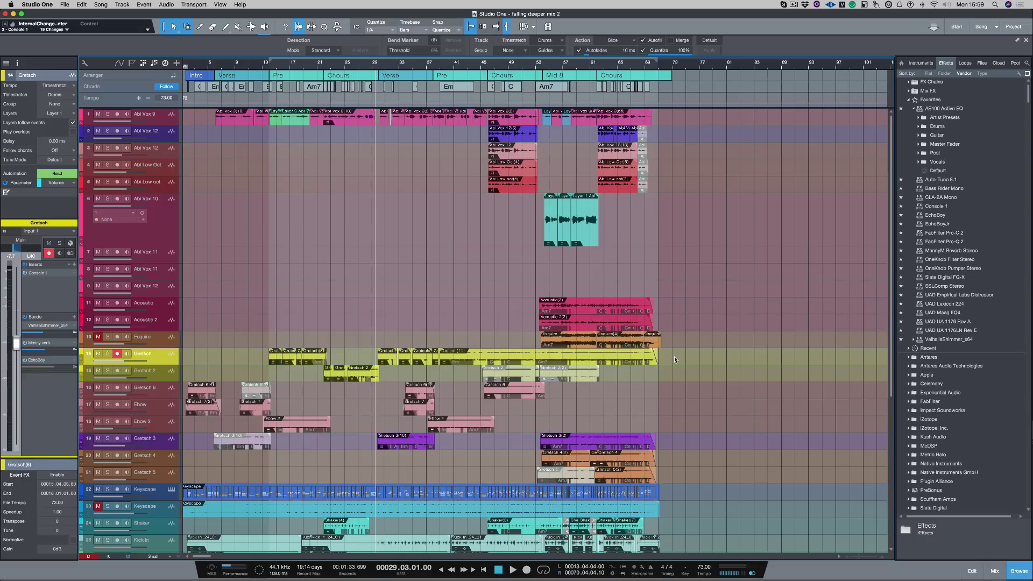
drag(675, 359, 257, 353)
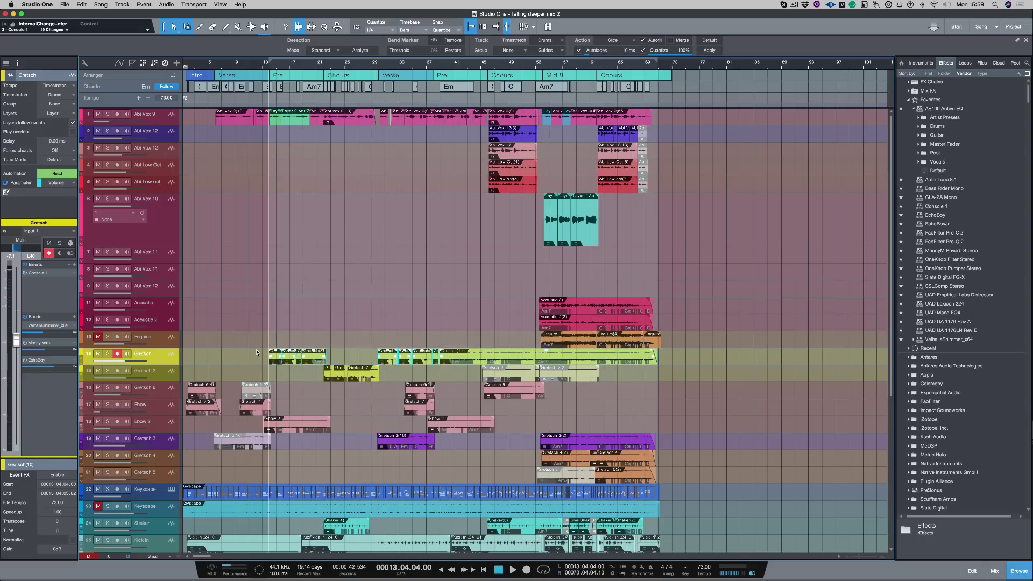
key(period)
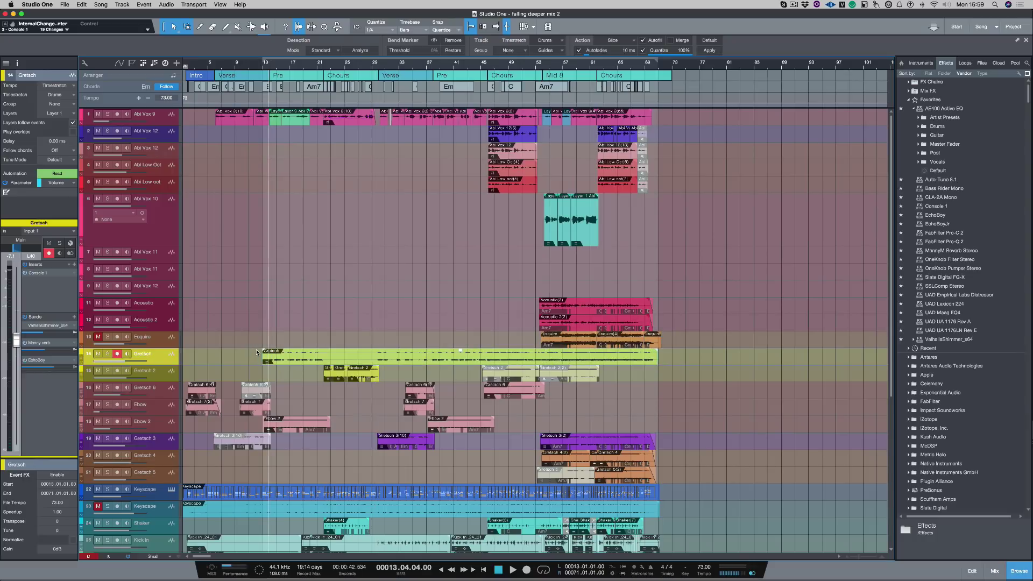